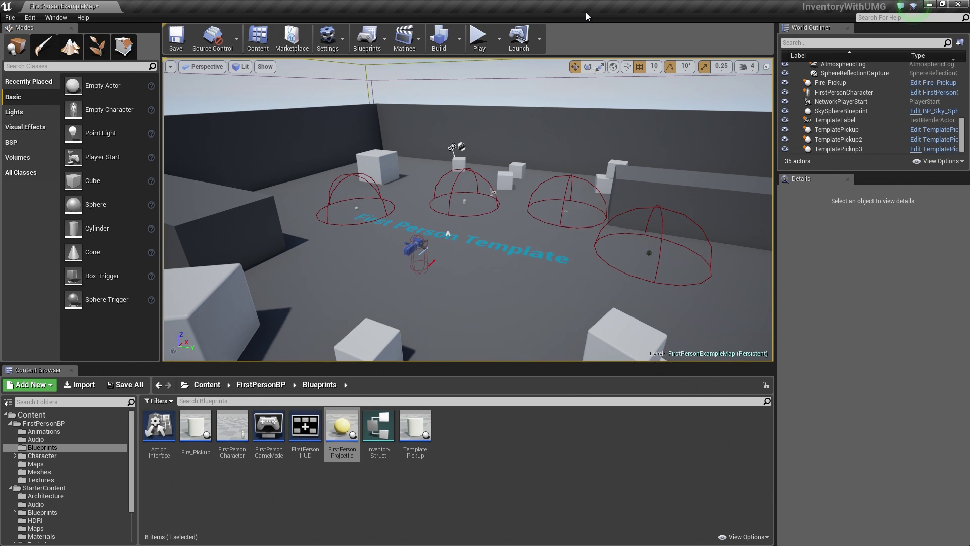
# Launch Play-In-Editor on the FirstPerson map so the Health, Energy and Mood bars appear
pyautogui.click(486, 39)
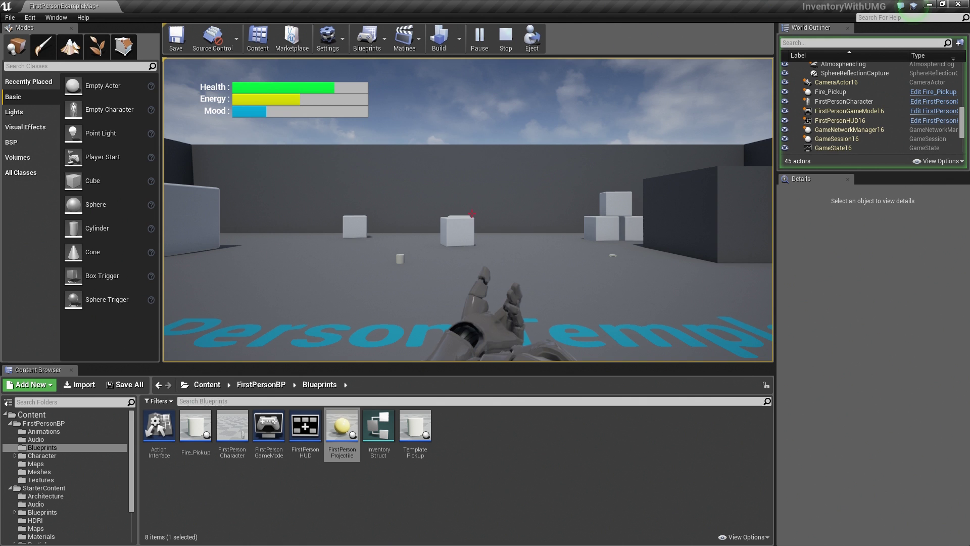
# Walk the player across the arena toward the cubes, draining Energy to about a third
pyautogui.click(468, 213)
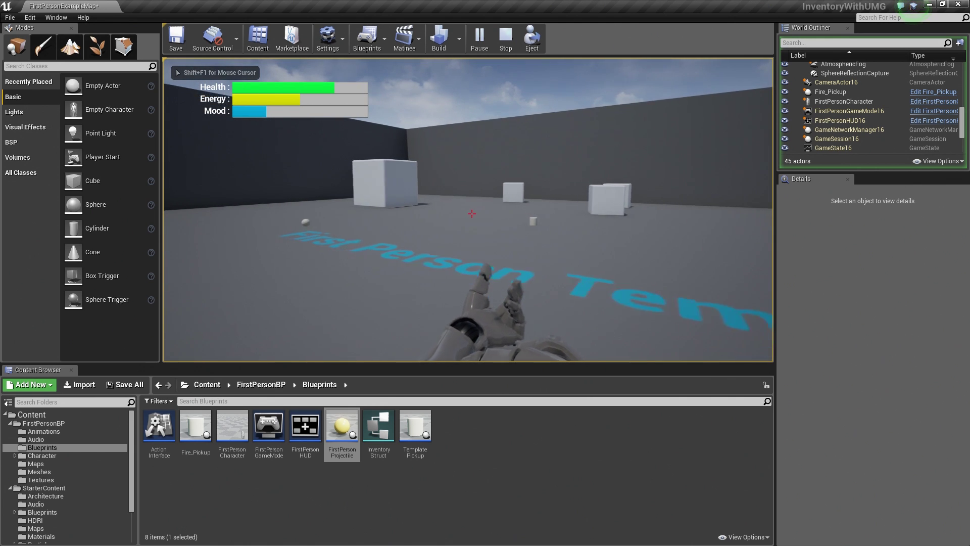
pyautogui.press('w')
pyautogui.press('w')
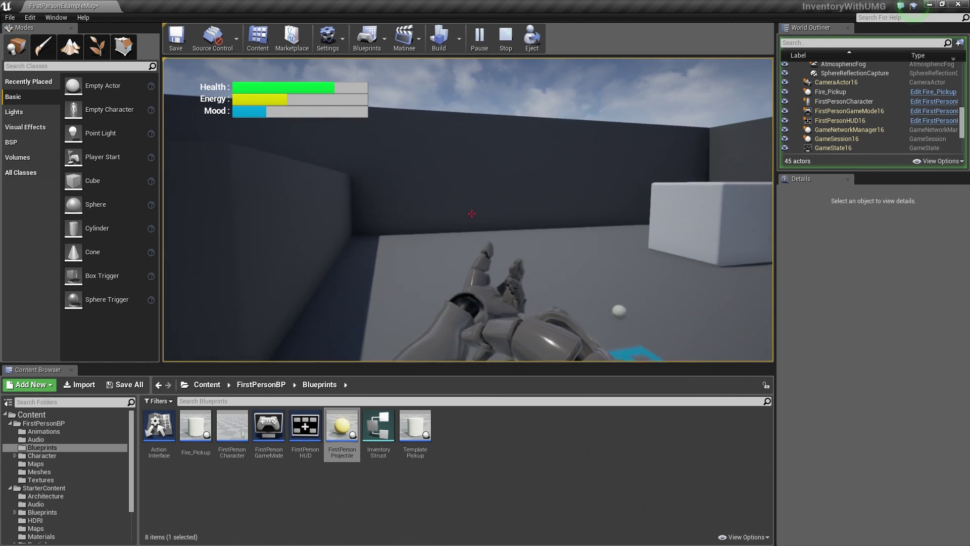
pyautogui.press('w')
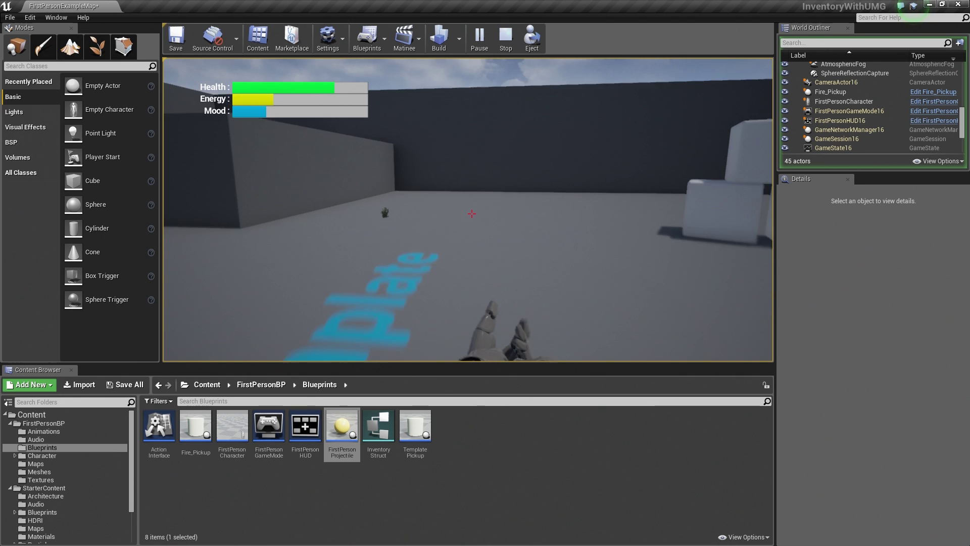
pyautogui.press('w')
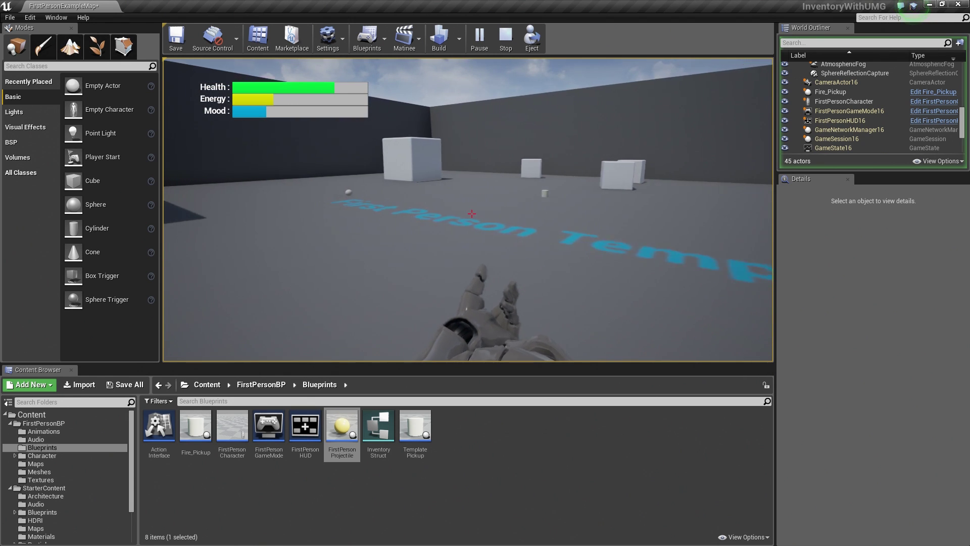
pyautogui.press('w')
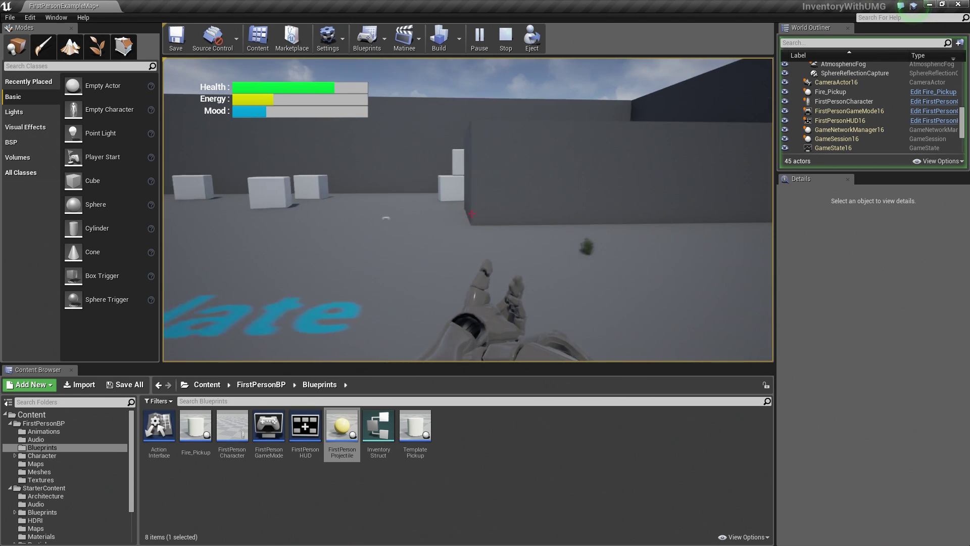
pyautogui.press('w')
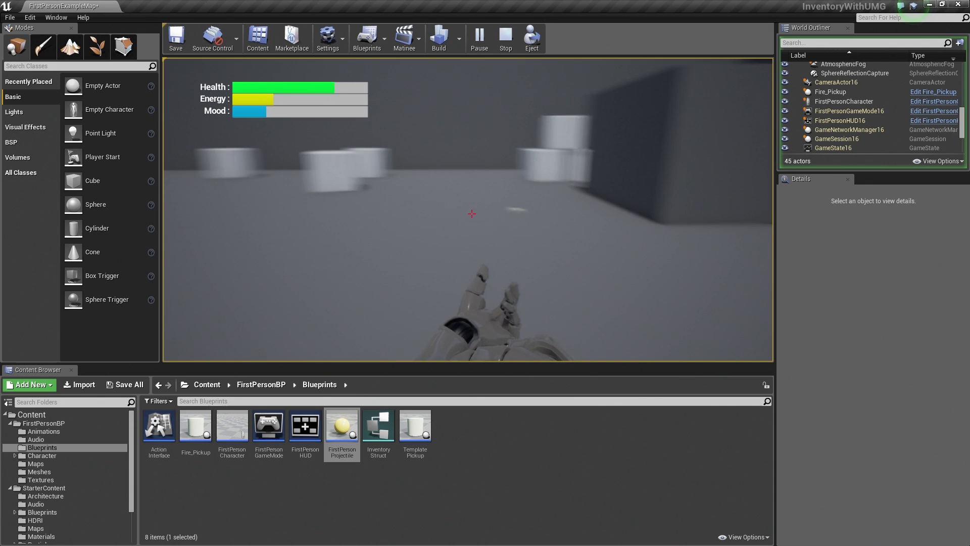
pyautogui.press('w')
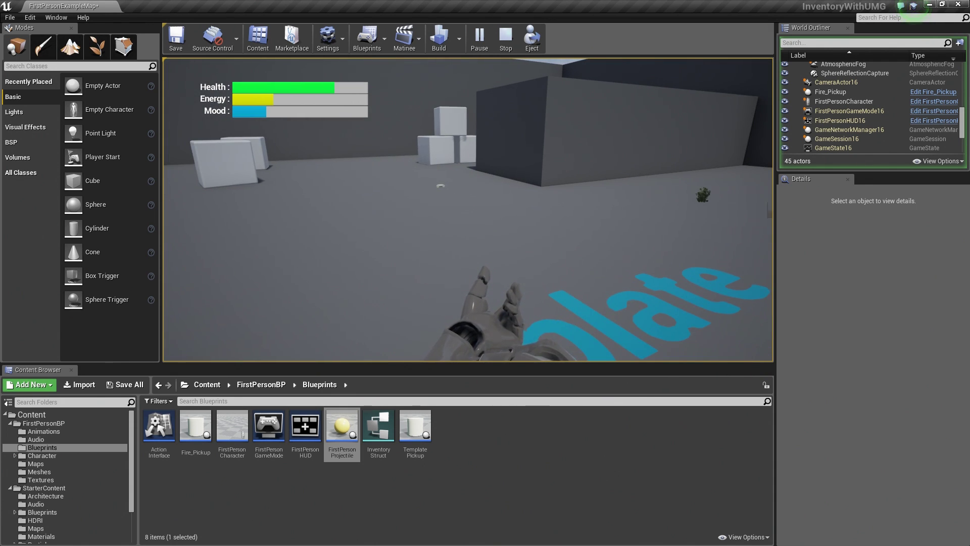
# Show and hide the empty inventory, then walk up to the Banana pickup
pyautogui.press('i')
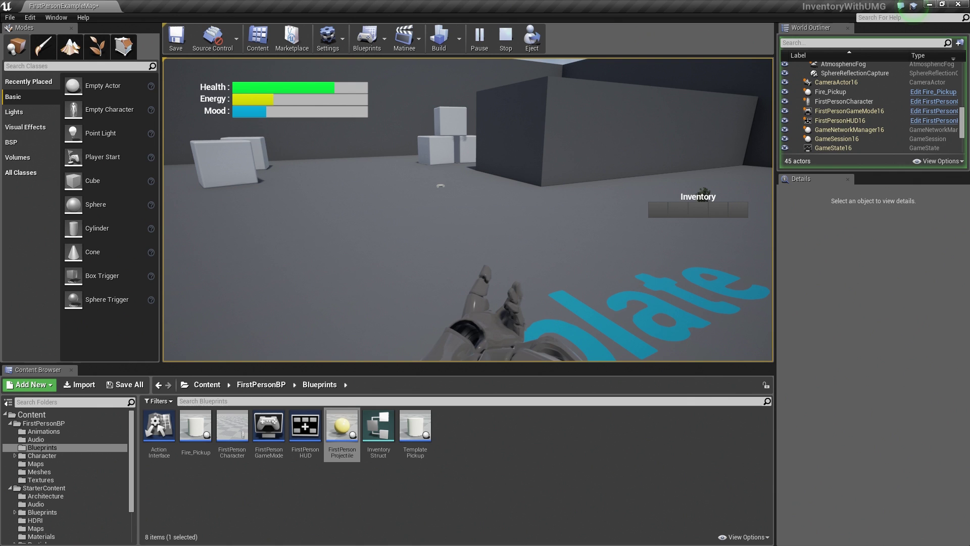
pyautogui.press('i')
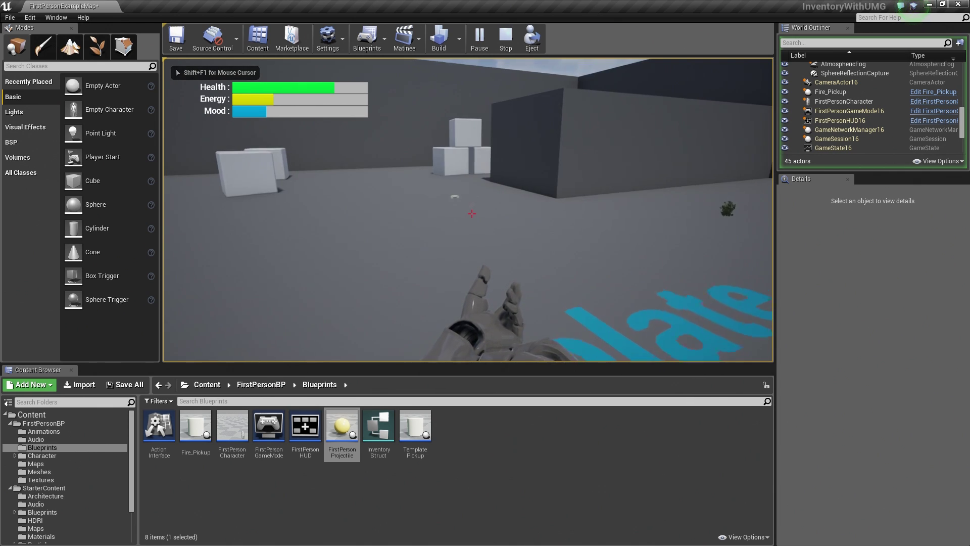
pyautogui.press('w')
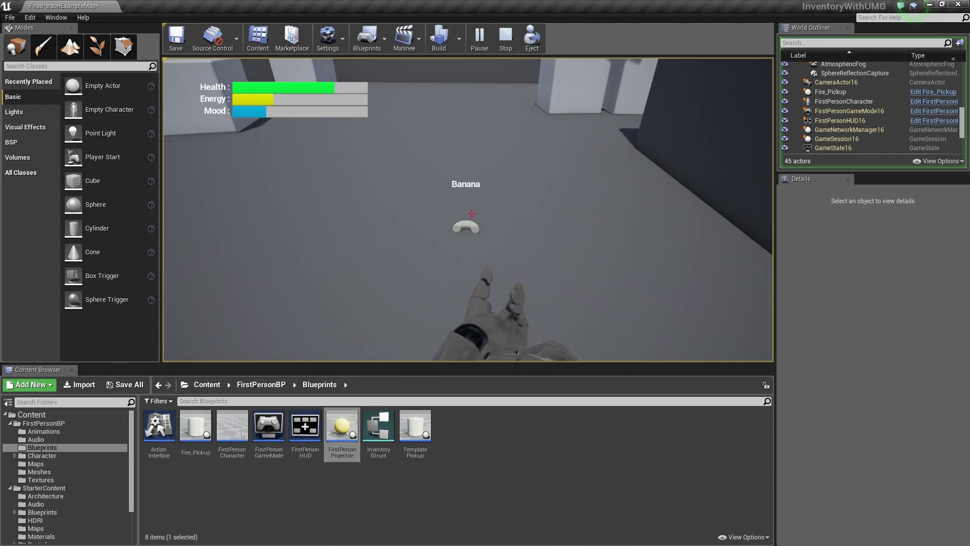
# Pick up the banana and try its action menu in the inventory
pyautogui.press('e')
pyautogui.press('i')
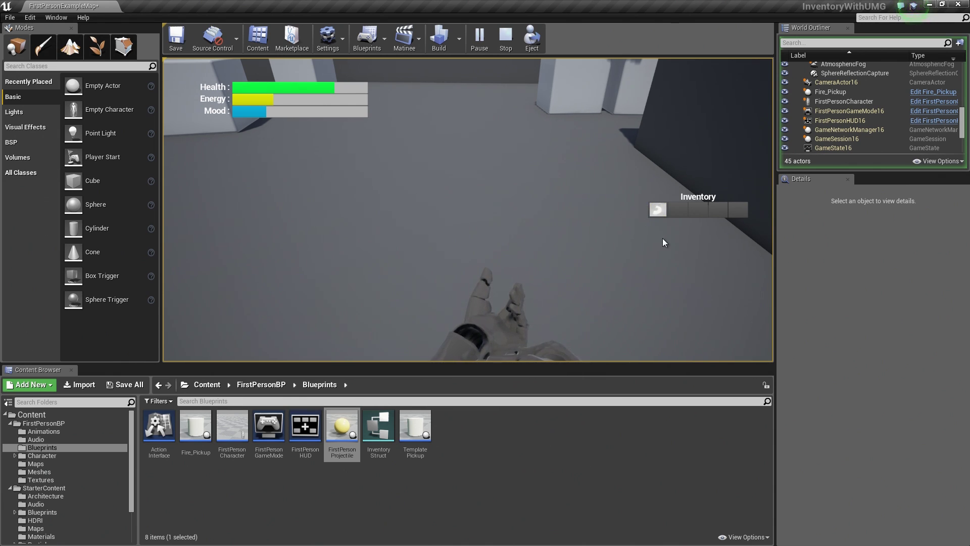
pyautogui.click(660, 213)
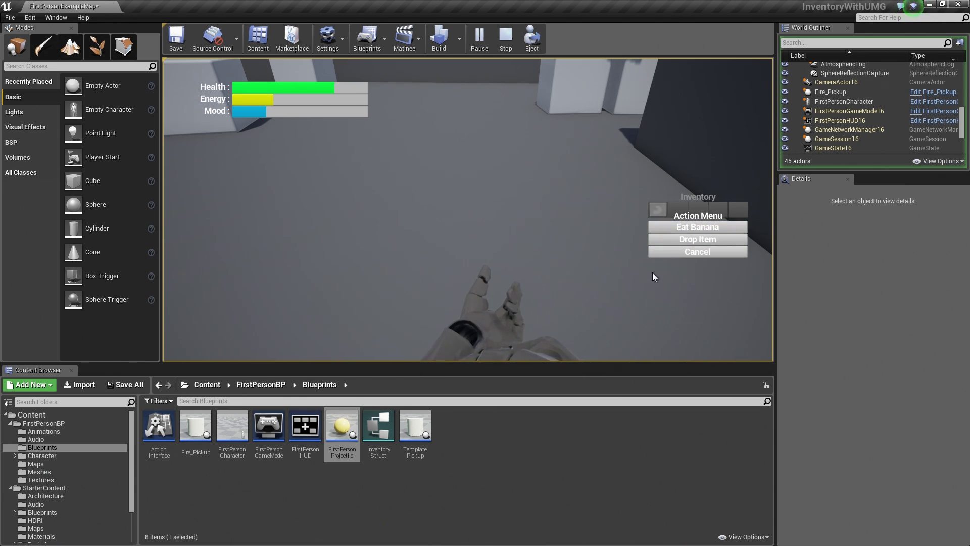
pyautogui.click(676, 253)
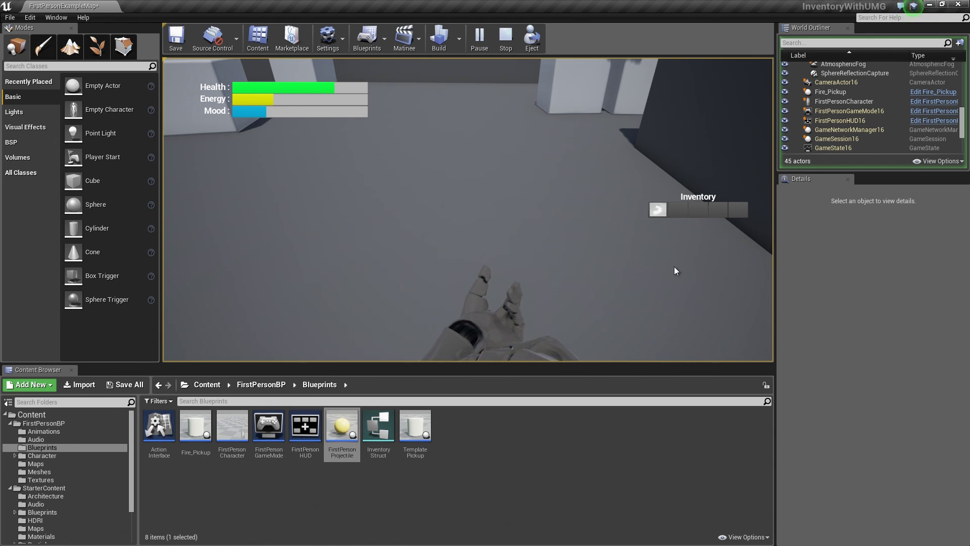
pyautogui.click(657, 209)
pyautogui.click(661, 239)
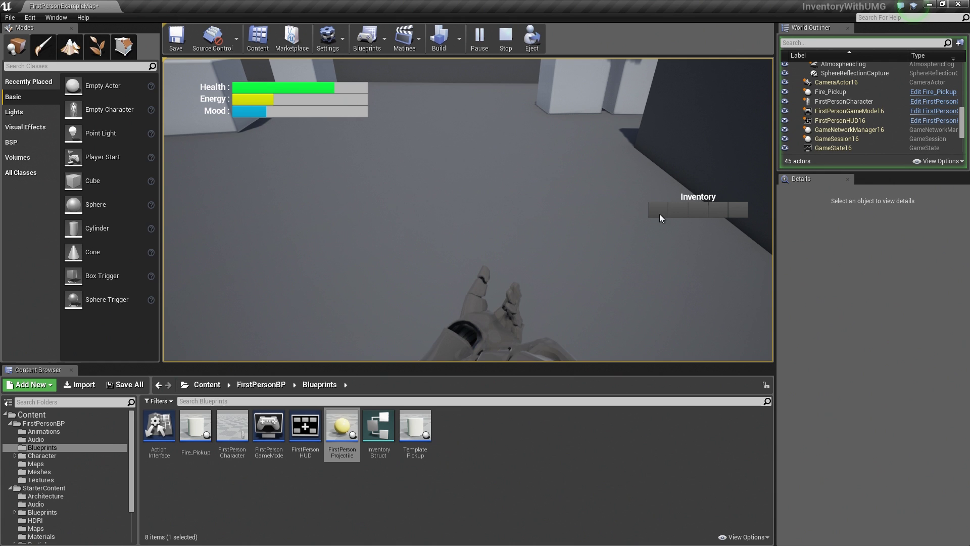
# Resume play briefly, then reopen the inventory and choose Eat Banana
pyautogui.press('i')
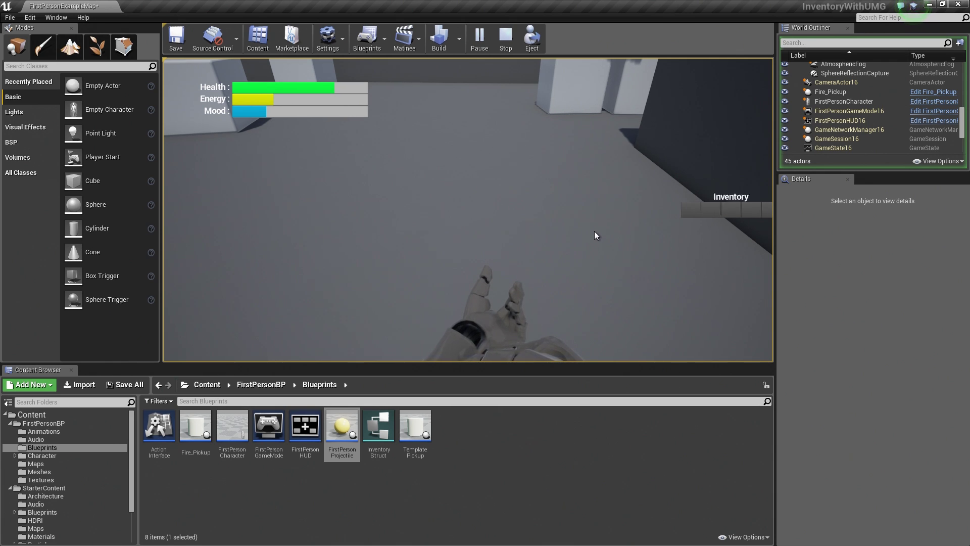
pyautogui.click(582, 203)
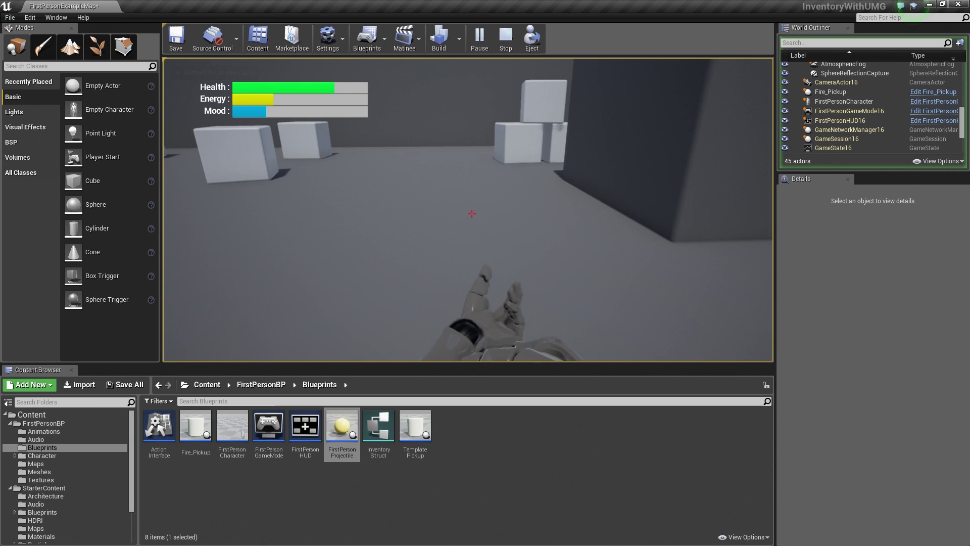
pyautogui.press('i')
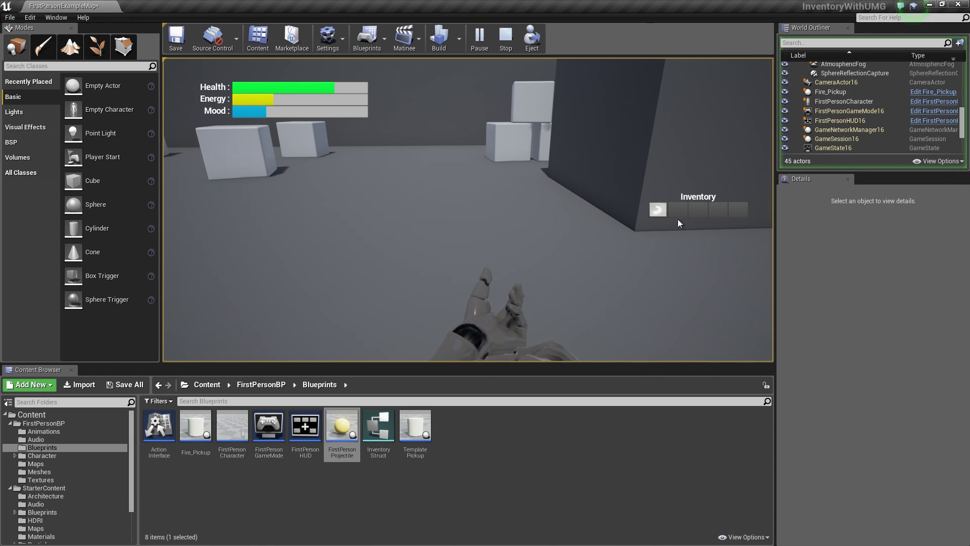
pyautogui.click(664, 214)
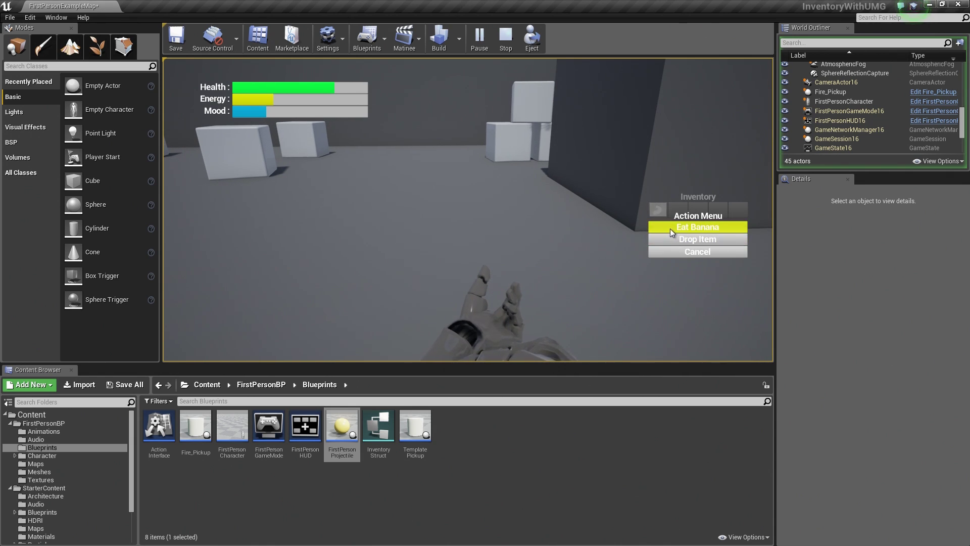
pyautogui.click(671, 227)
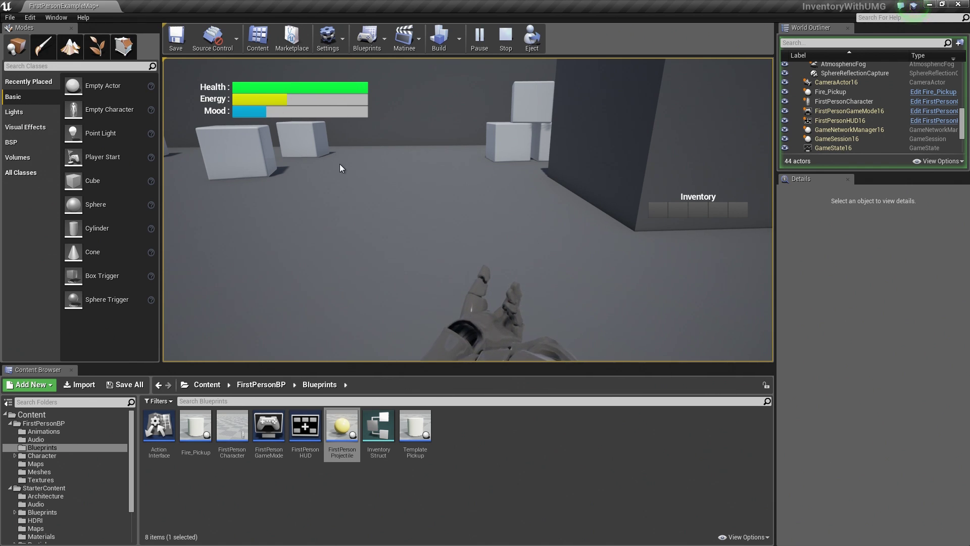
# Collect the Canned Beans and the firewood, then show the three-item inventory
pyautogui.press('i')
pyautogui.click(423, 188)
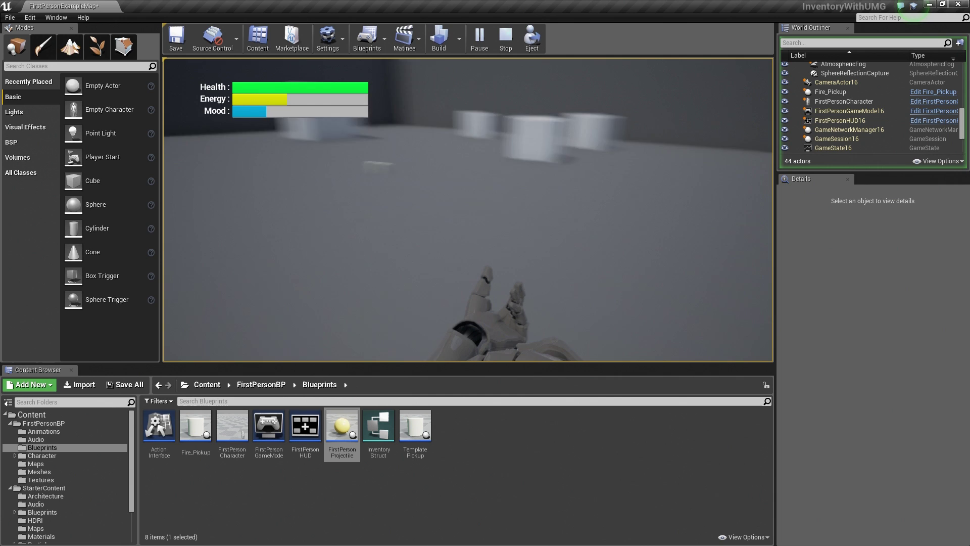
pyautogui.press('w')
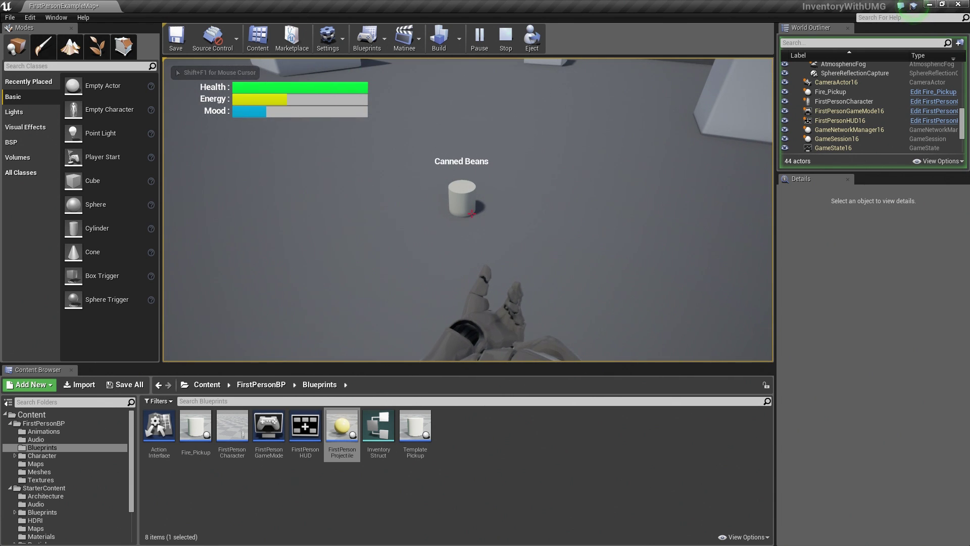
pyautogui.press('w')
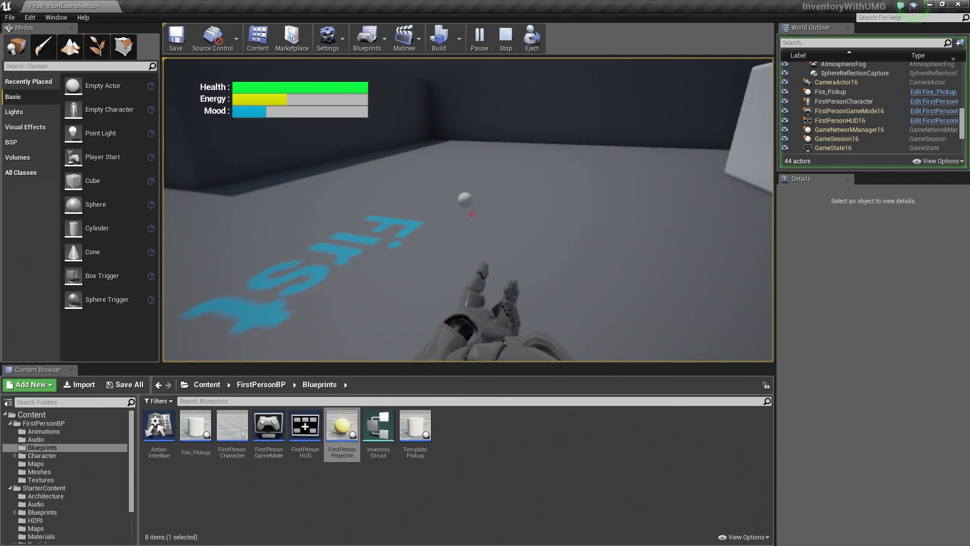
pyautogui.press('w')
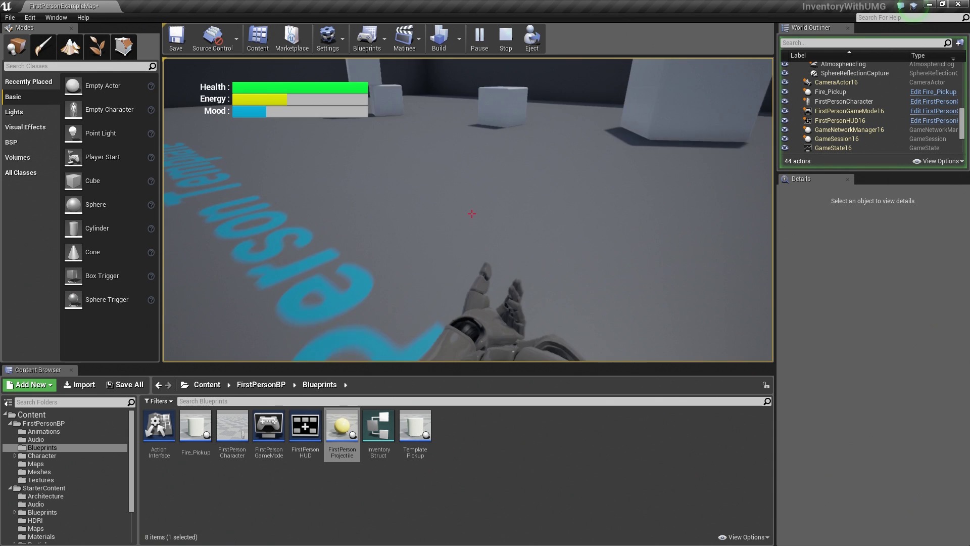
pyautogui.press('w')
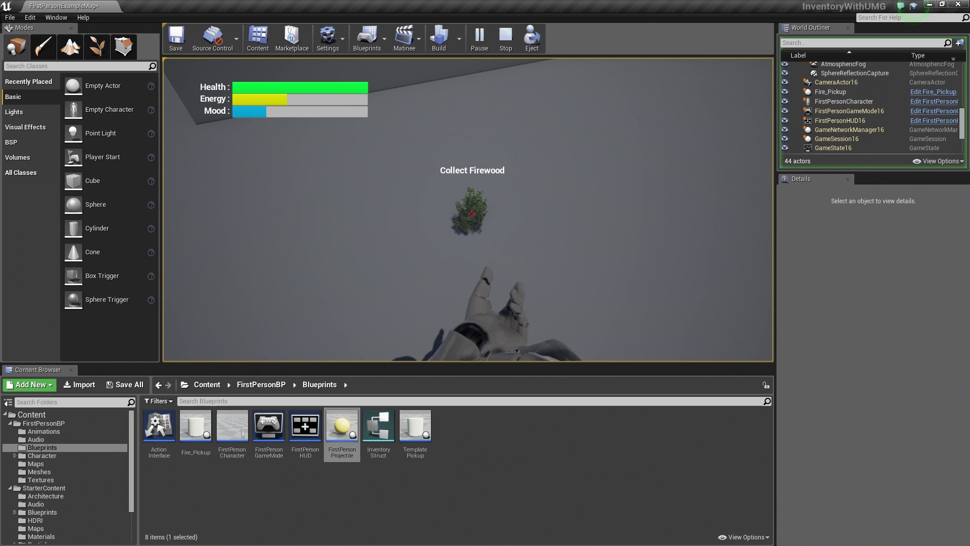
pyautogui.press('e')
pyautogui.press('i')
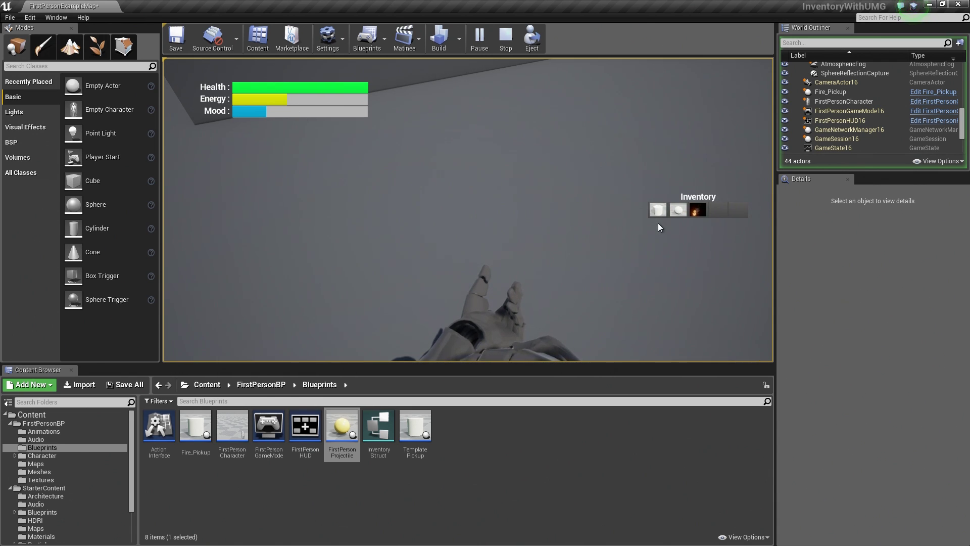
# Choose Eat Beans on the beans and Start Fire on the firewood, then close the inventory
pyautogui.click(660, 214)
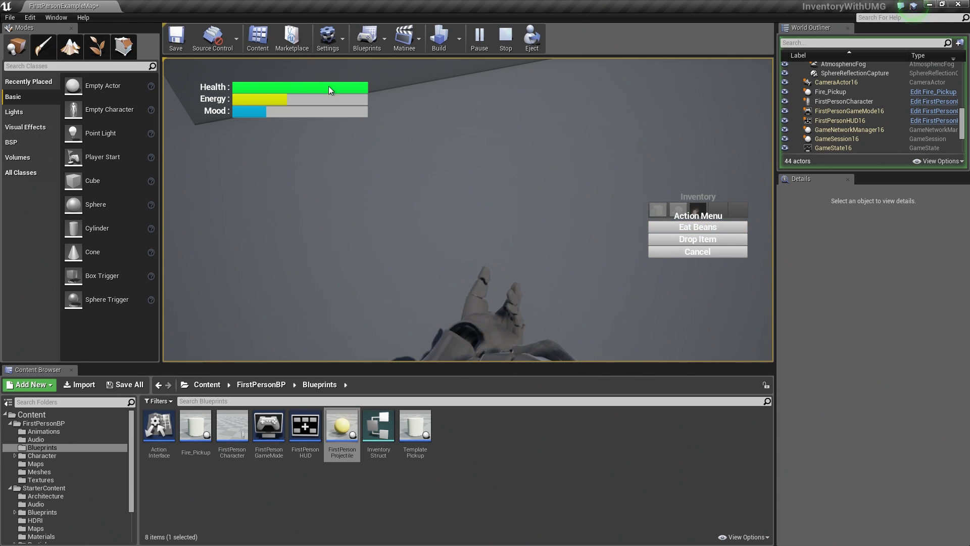
pyautogui.click(654, 226)
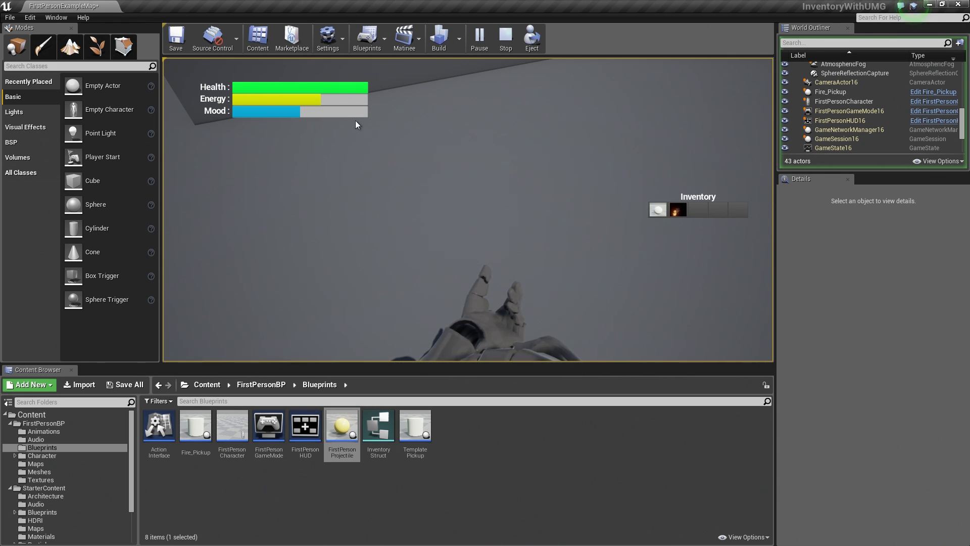
pyautogui.click(684, 211)
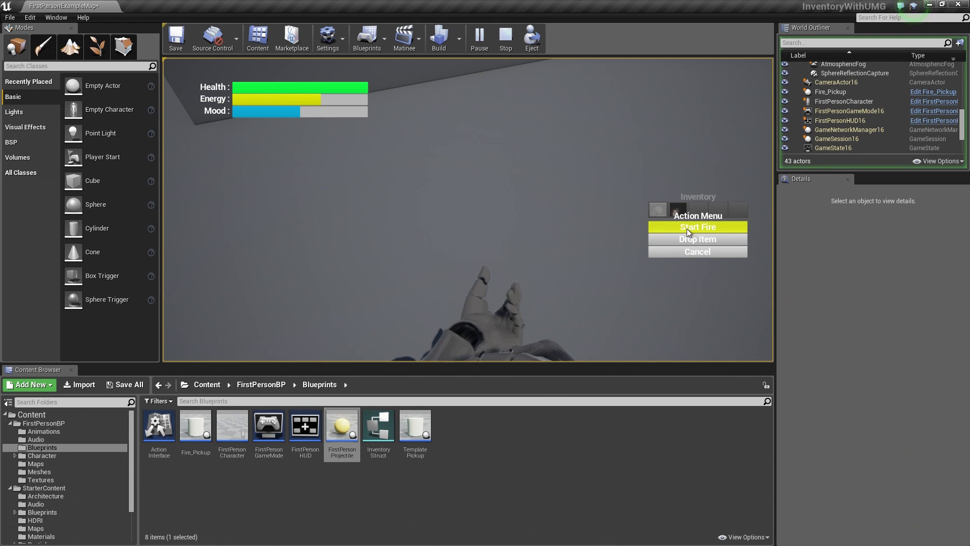
pyautogui.click(689, 228)
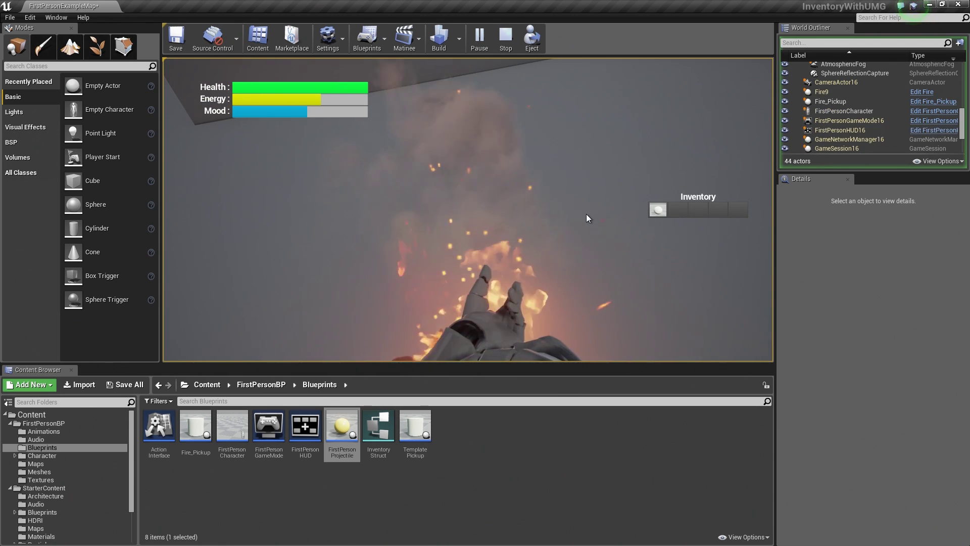
pyautogui.press('i')
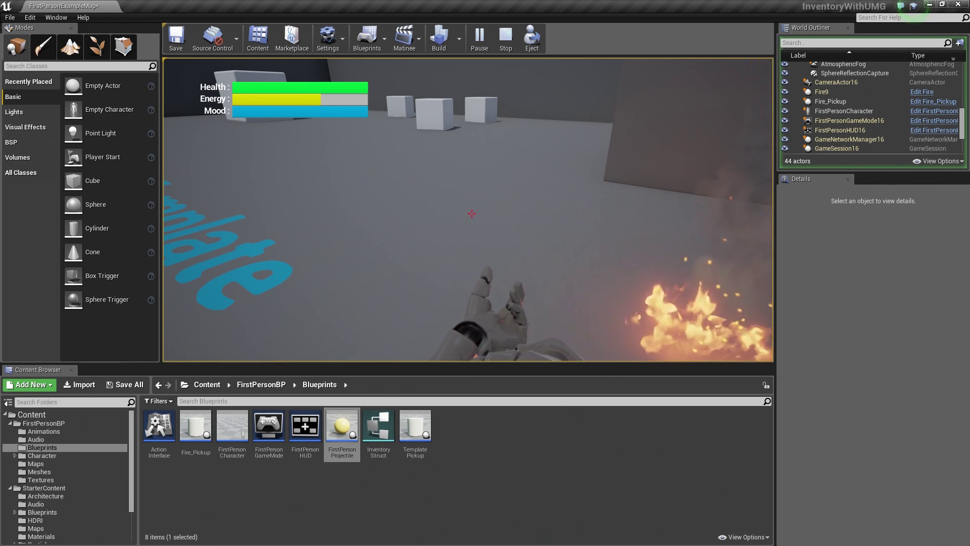
# Stop play and view the Canned Beans and Banana pickups' Details settings
pyautogui.press('Escape')
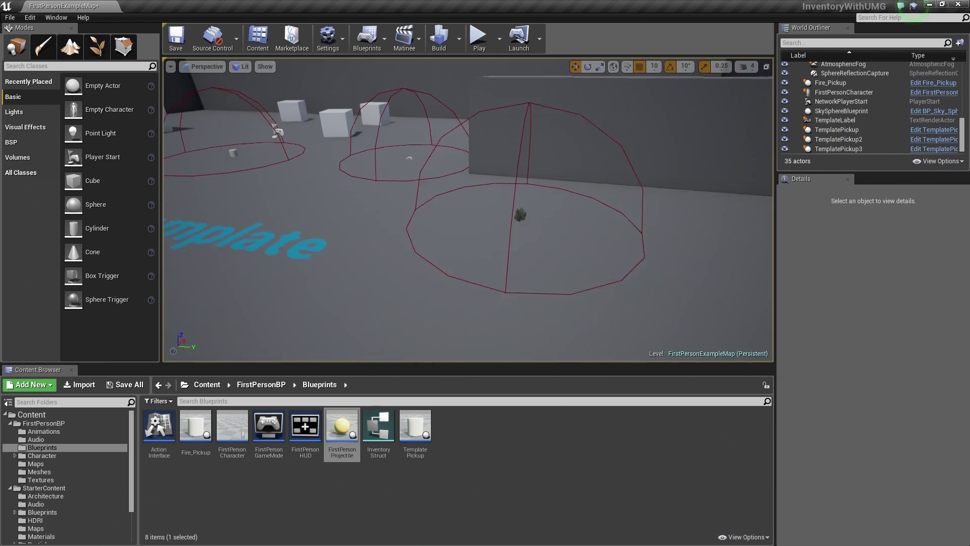
pyautogui.moveTo(454, 241); pyautogui.dragTo(419, 284, button='right')
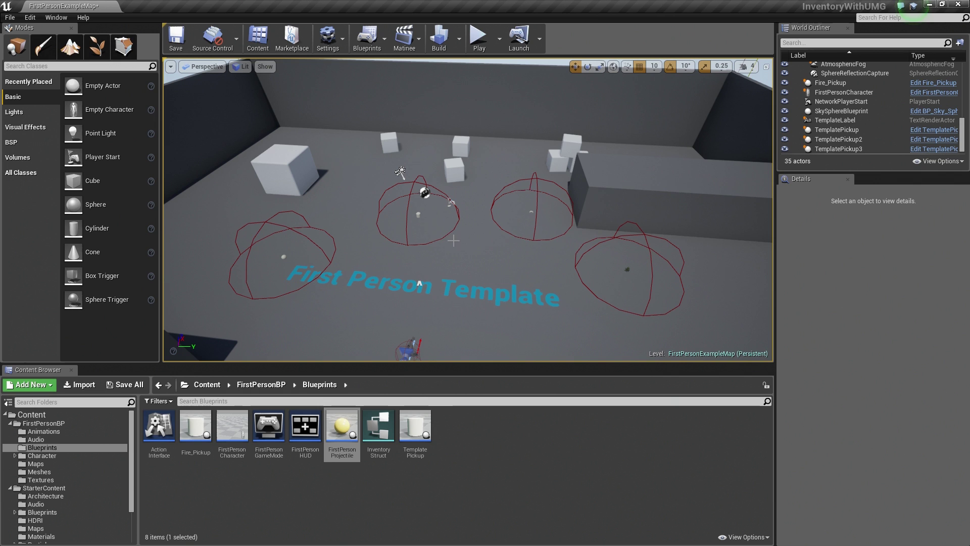
pyautogui.click(419, 216)
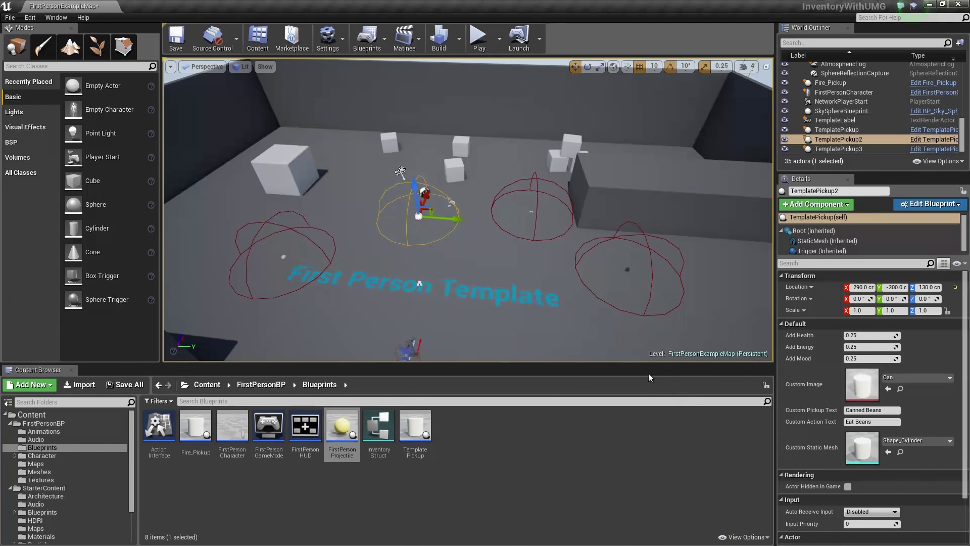
pyautogui.click(529, 210)
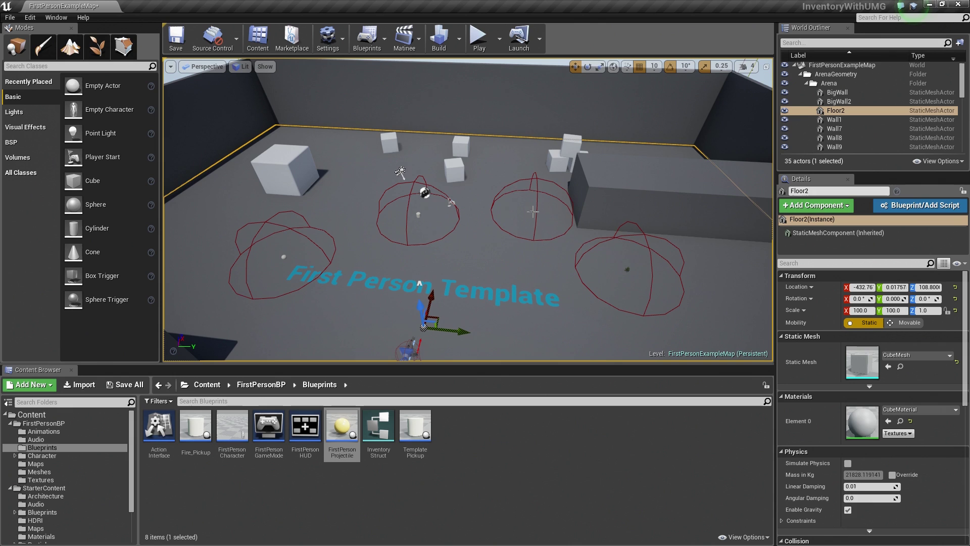
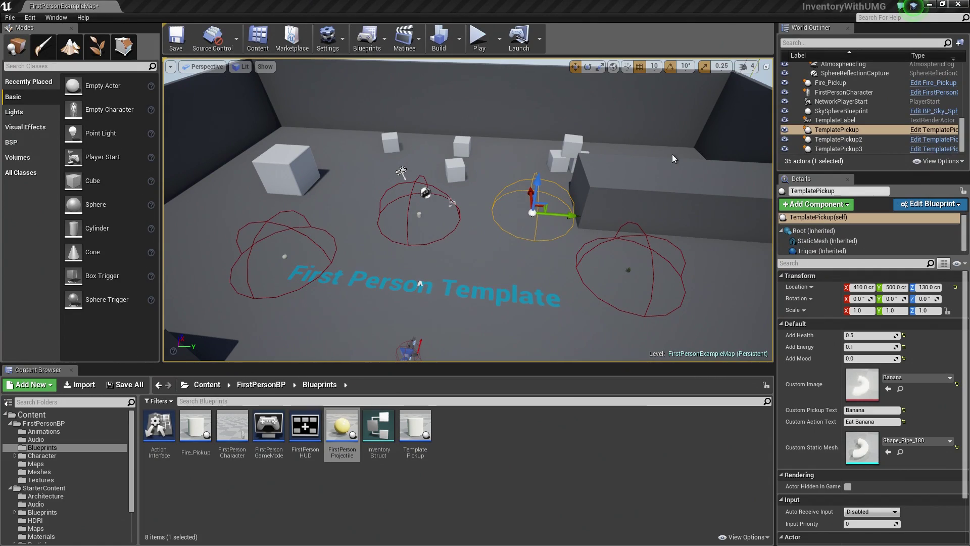
# Play the level in the editor and walk forward to collect the pickup
pyautogui.click(479, 45)
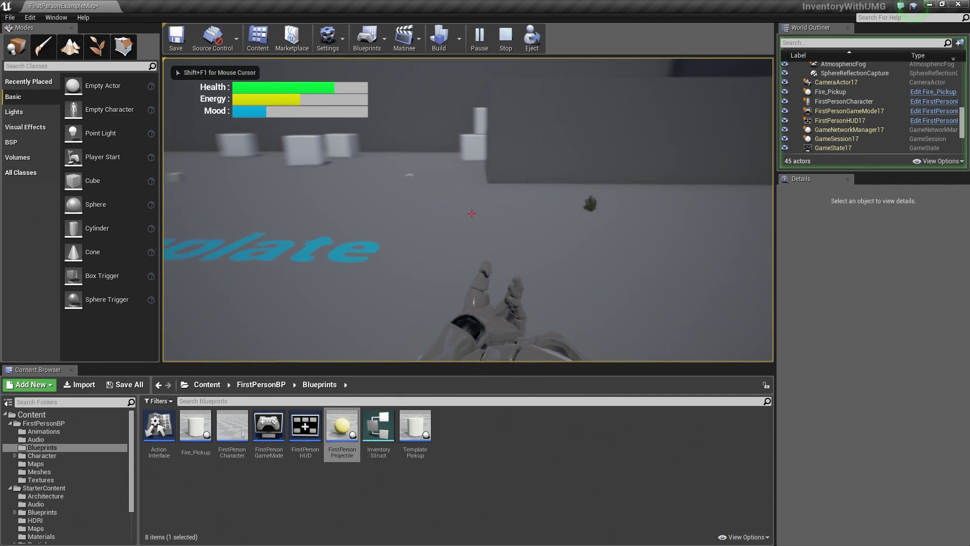
pyautogui.press('w')
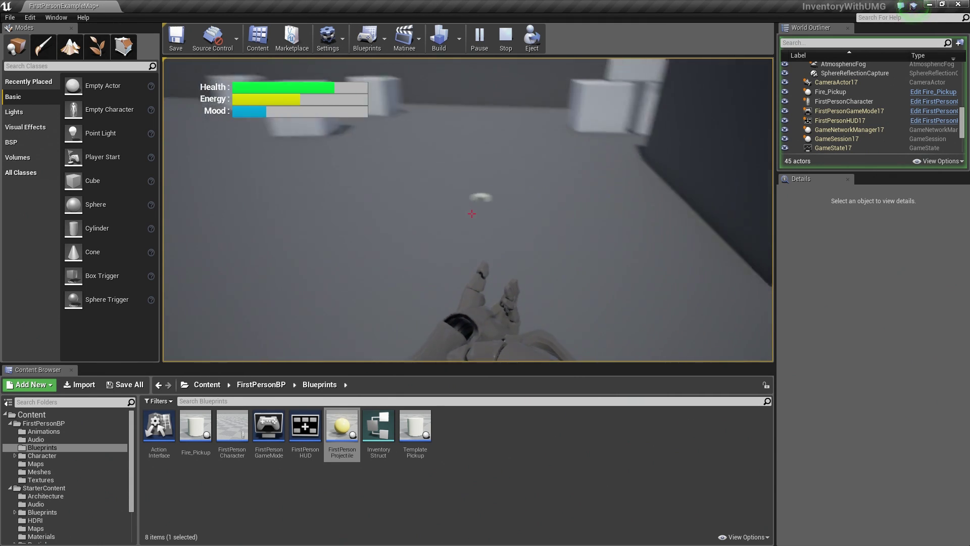
pyautogui.press('w')
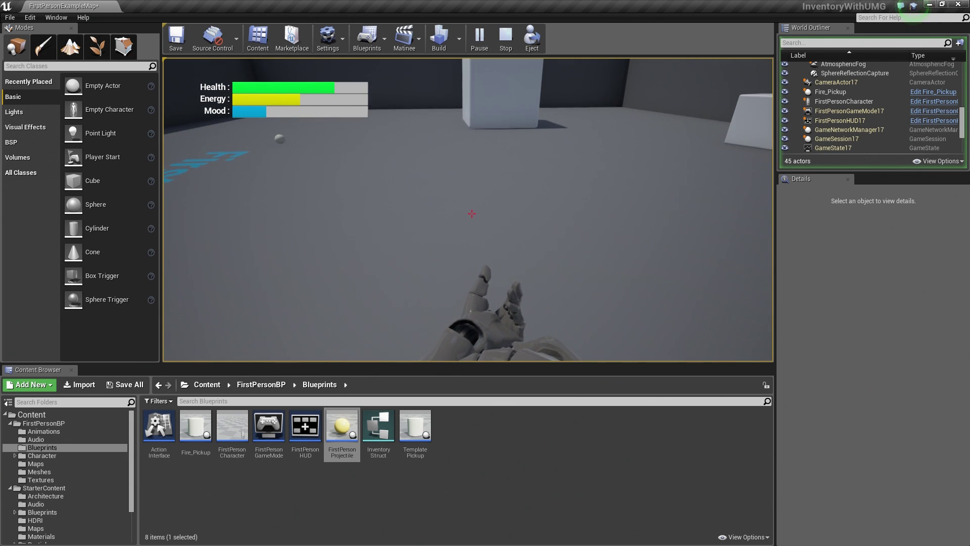
# Eat the banana from the inventory, raising health and energy, then bring up the fire item's actions
pyautogui.press('i')
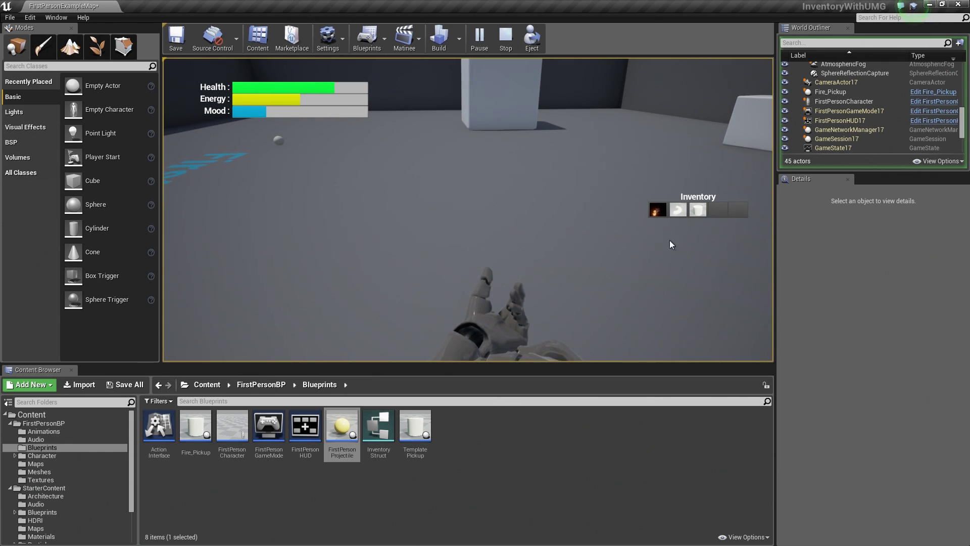
pyautogui.click(675, 212)
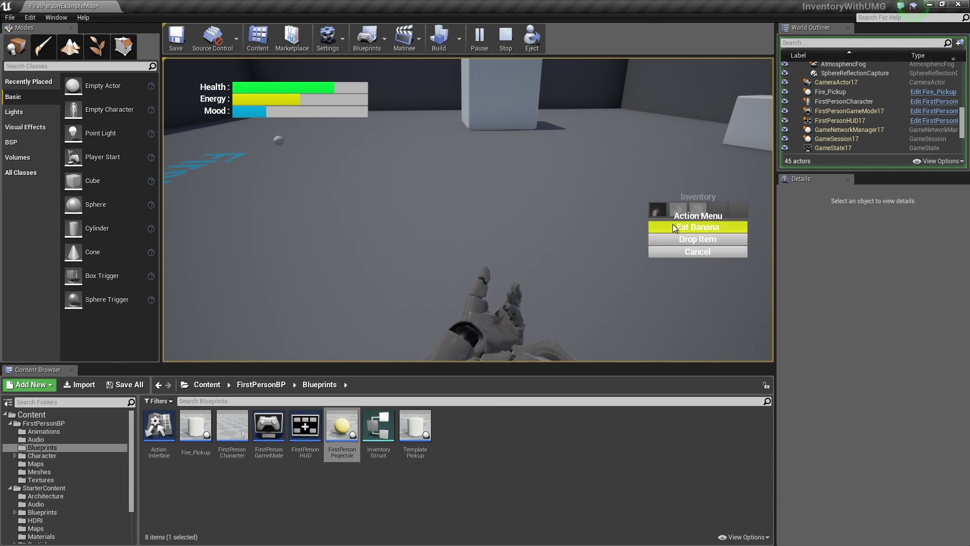
pyautogui.click(671, 228)
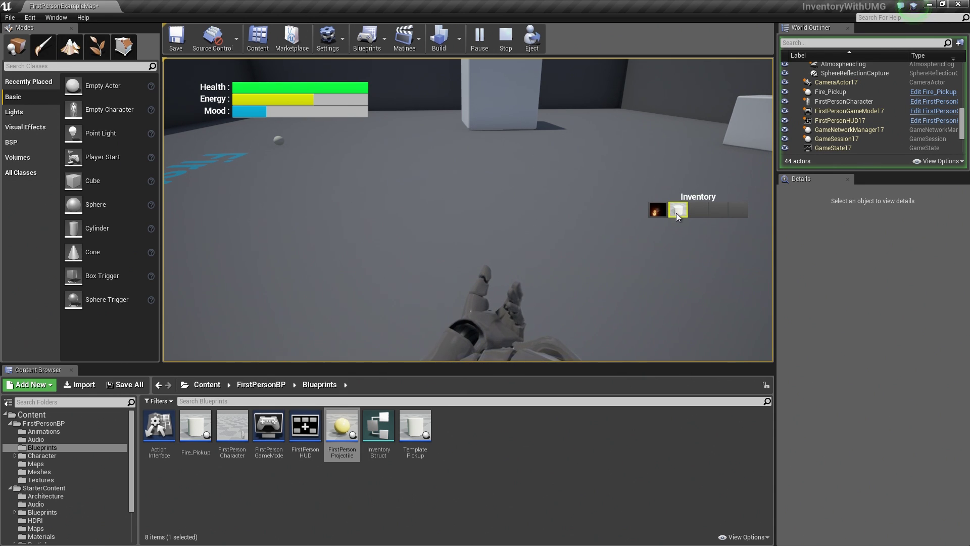
pyautogui.click(657, 211)
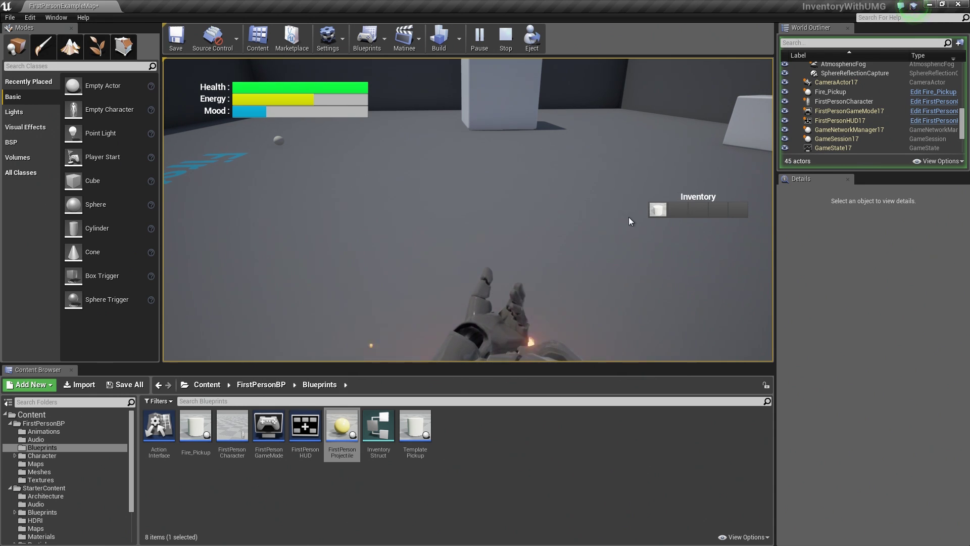